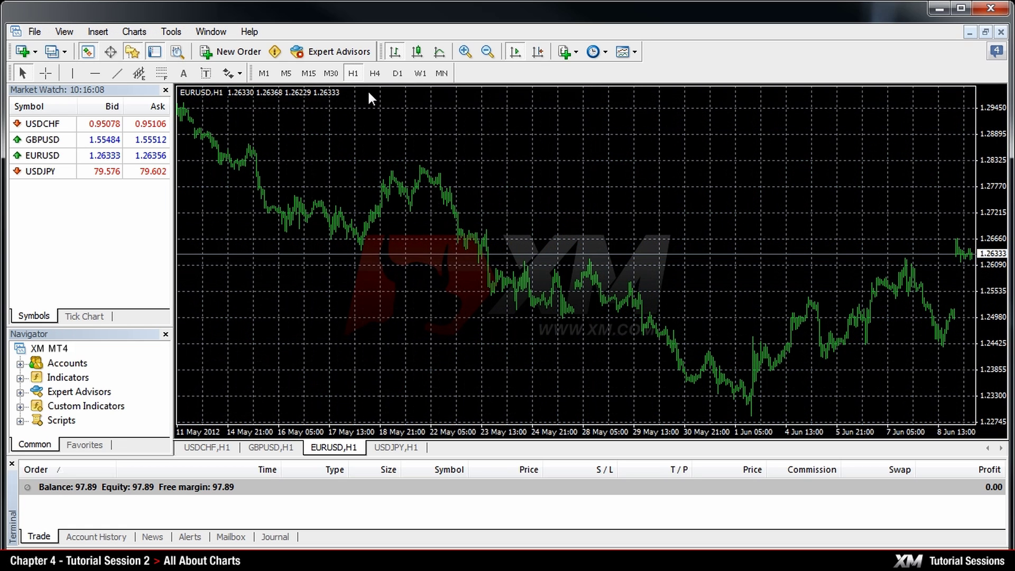
- Browse the chart context menu's Trading, Expert Advisors and Template submenus
{"action": "right_click", "coordinate": [368, 91]}
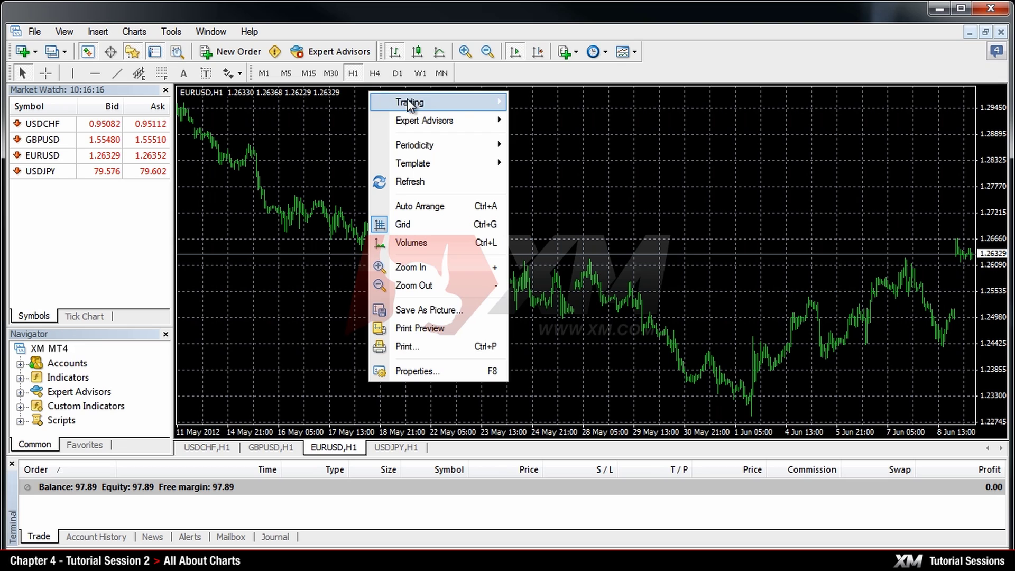
{"action": "mouse_move", "coordinate": [465, 103]}
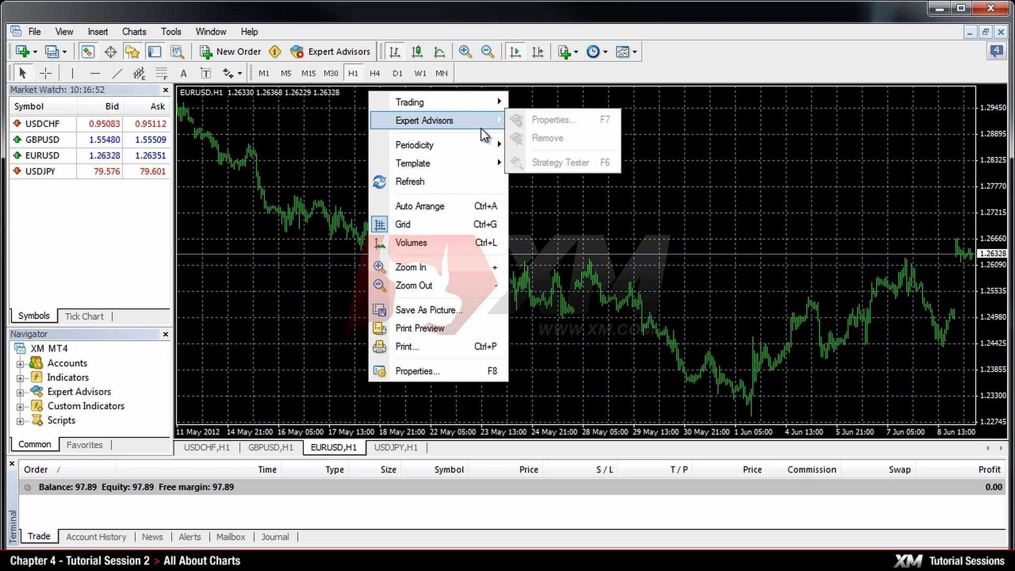
{"action": "mouse_move", "coordinate": [481, 158]}
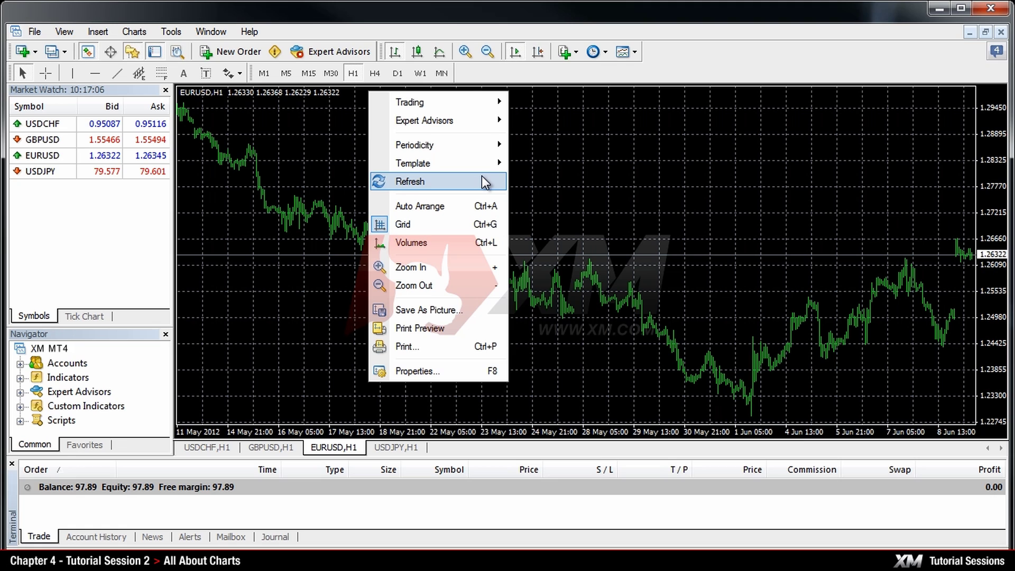
- Turn the chart grid off, then switch it back on
{"action": "left_click", "coordinate": [481, 223]}
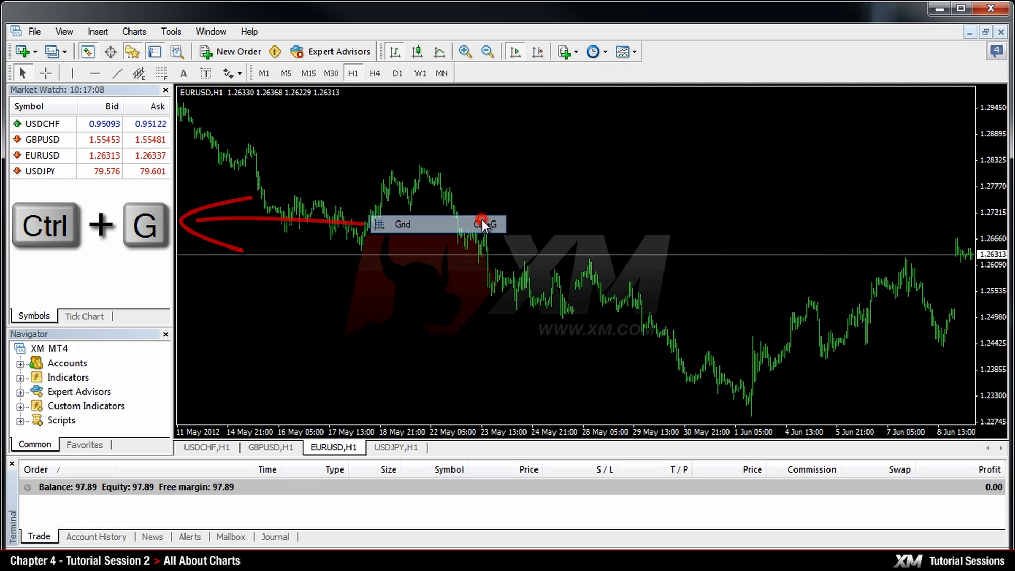
{"action": "right_click", "coordinate": [428, 102]}
{"action": "left_click", "coordinate": [519, 234]}
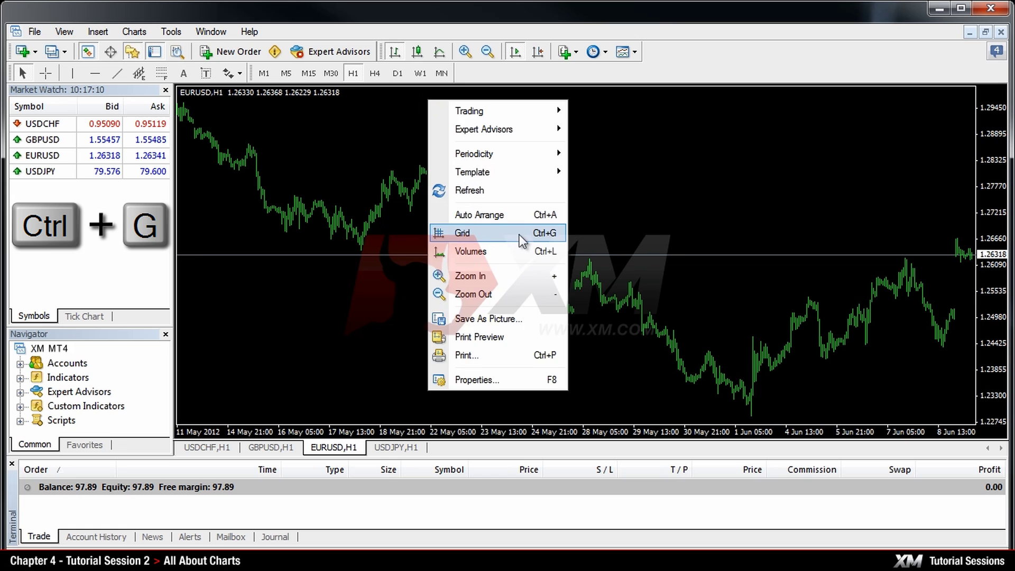
- Show the volume bars beneath the price chart, then hide them again
{"action": "right_click", "coordinate": [424, 98]}
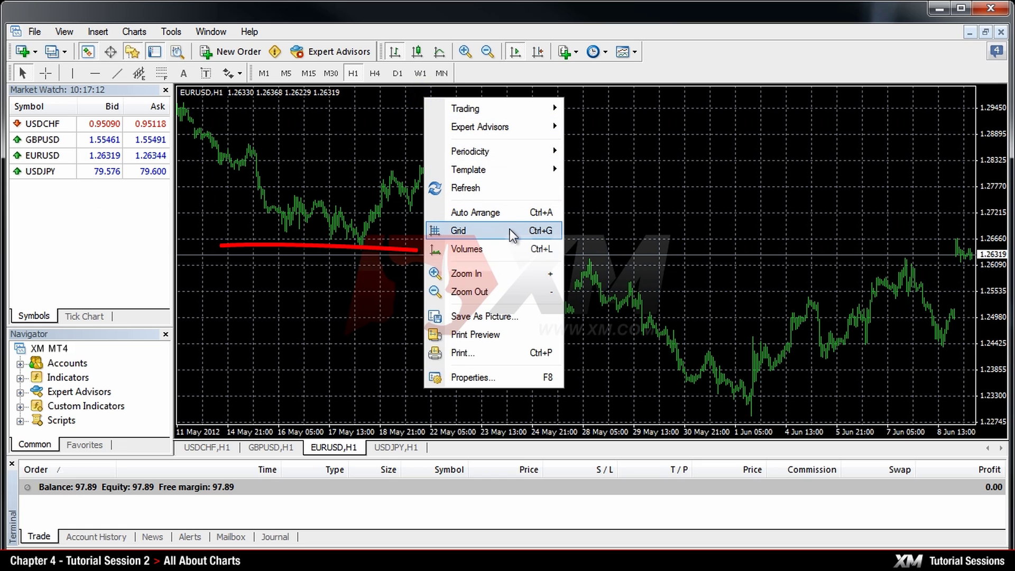
{"action": "left_click", "coordinate": [510, 250]}
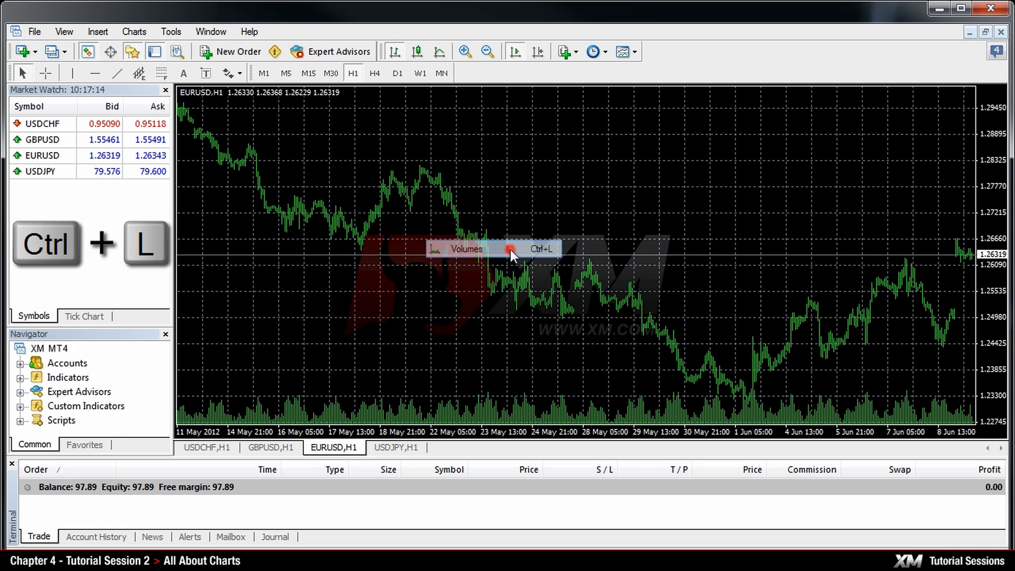
{"action": "right_click", "coordinate": [430, 100]}
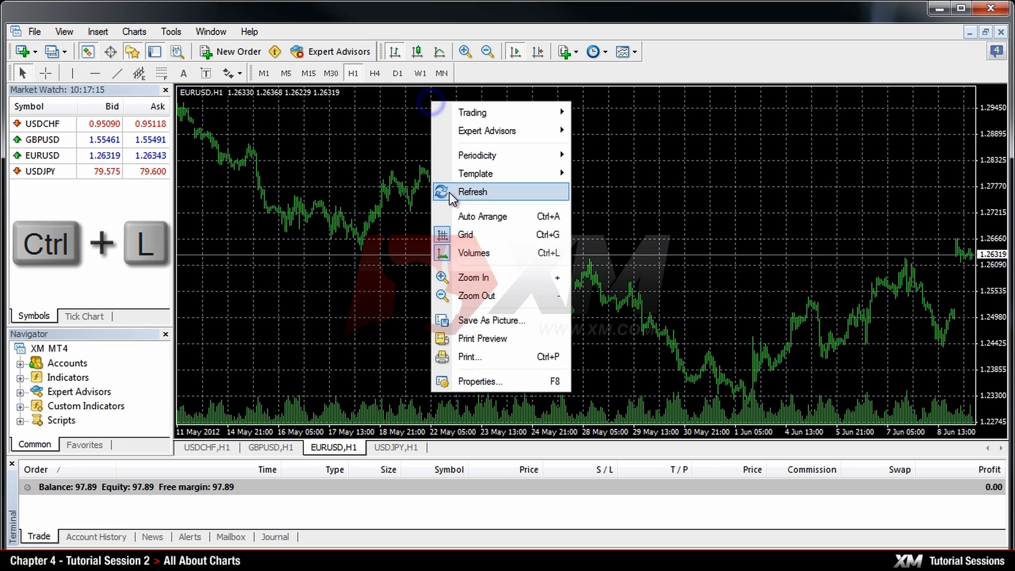
{"action": "left_click", "coordinate": [522, 252]}
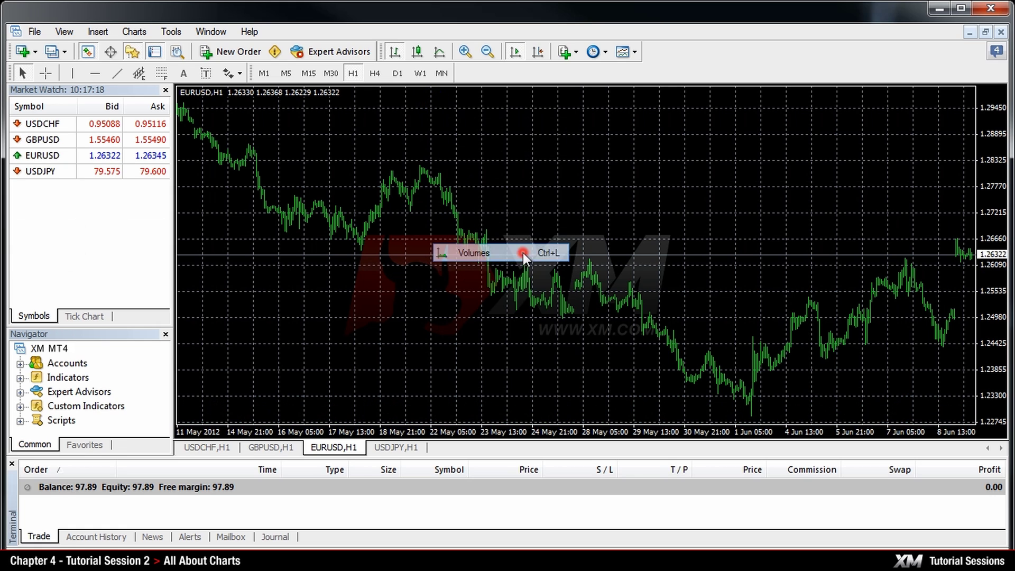
- Open Save As Picture and cancel it, then view the print preview and close it
{"action": "right_click", "coordinate": [446, 98]}
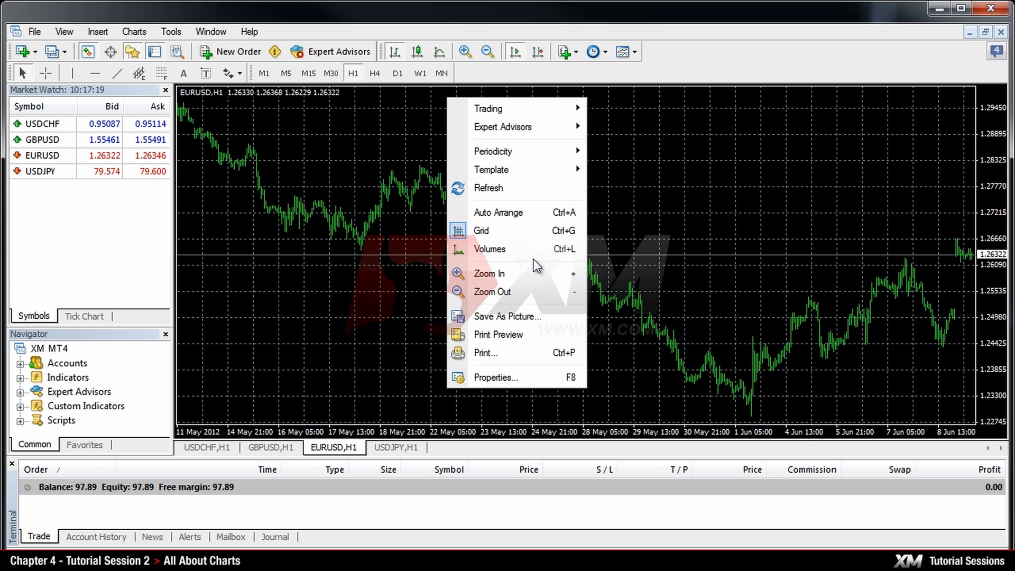
{"action": "left_click", "coordinate": [566, 317]}
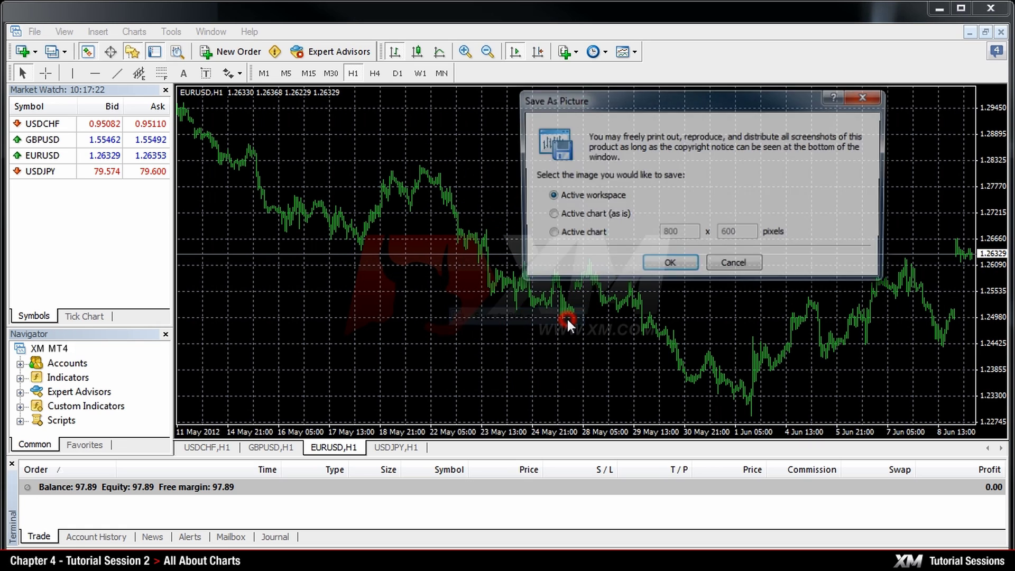
{"action": "left_click", "coordinate": [721, 268]}
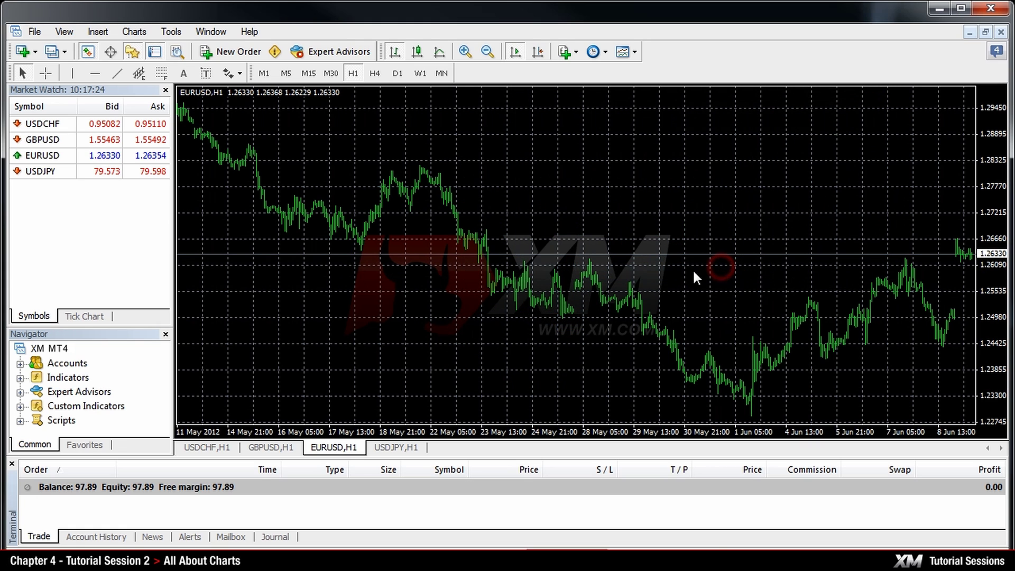
{"action": "right_click", "coordinate": [445, 94]}
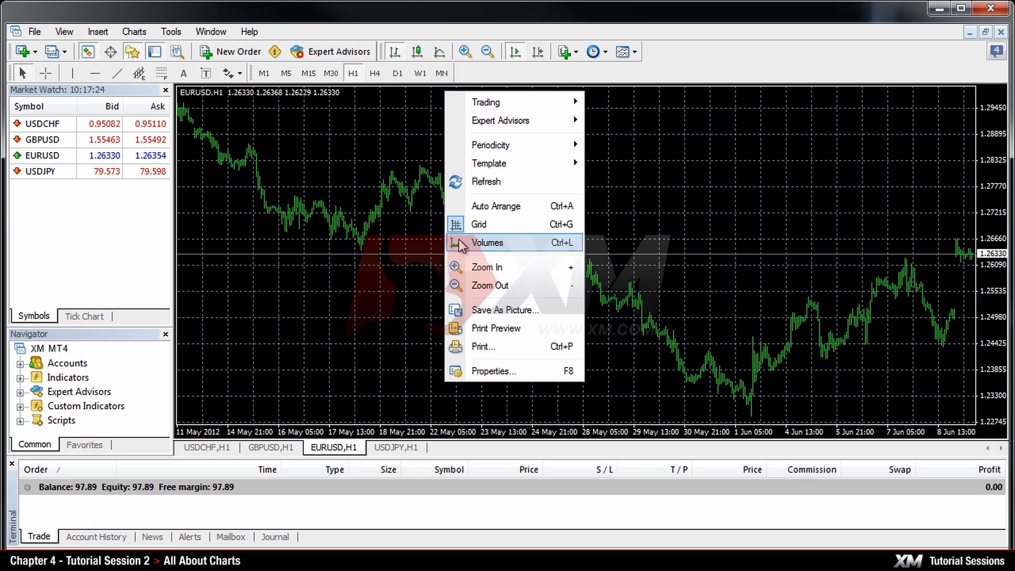
{"action": "left_click", "coordinate": [551, 327]}
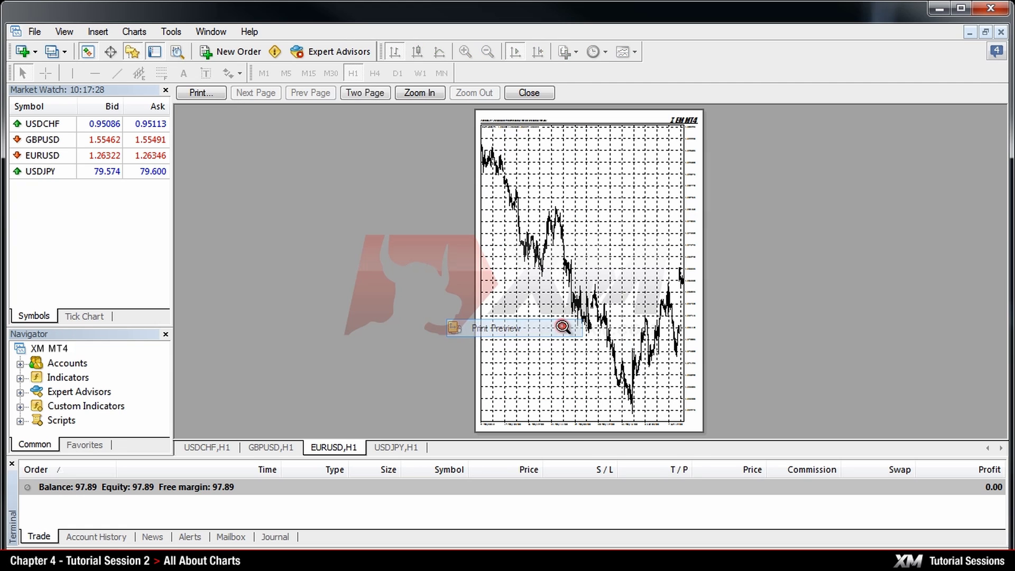
{"action": "left_click", "coordinate": [529, 93]}
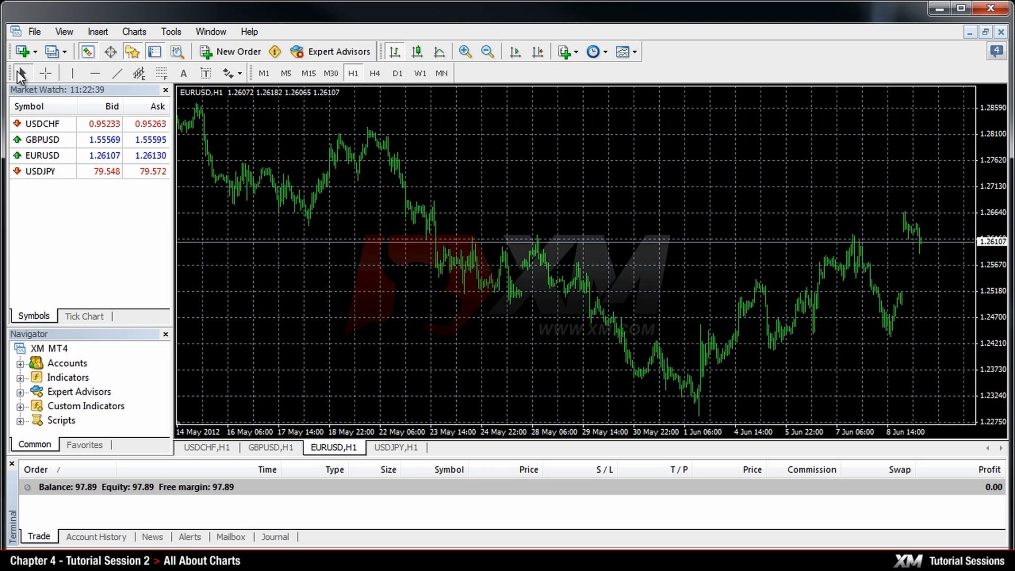
- Insert a horizontal line and drag it to the 1.26144 price level
{"action": "left_click", "coordinate": [98, 32]}
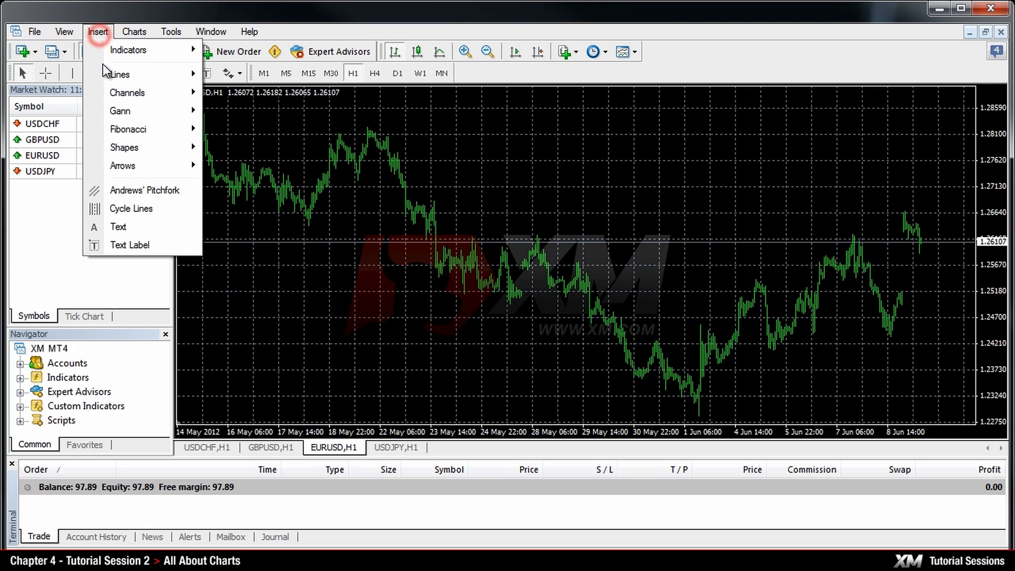
{"action": "mouse_move", "coordinate": [136, 74]}
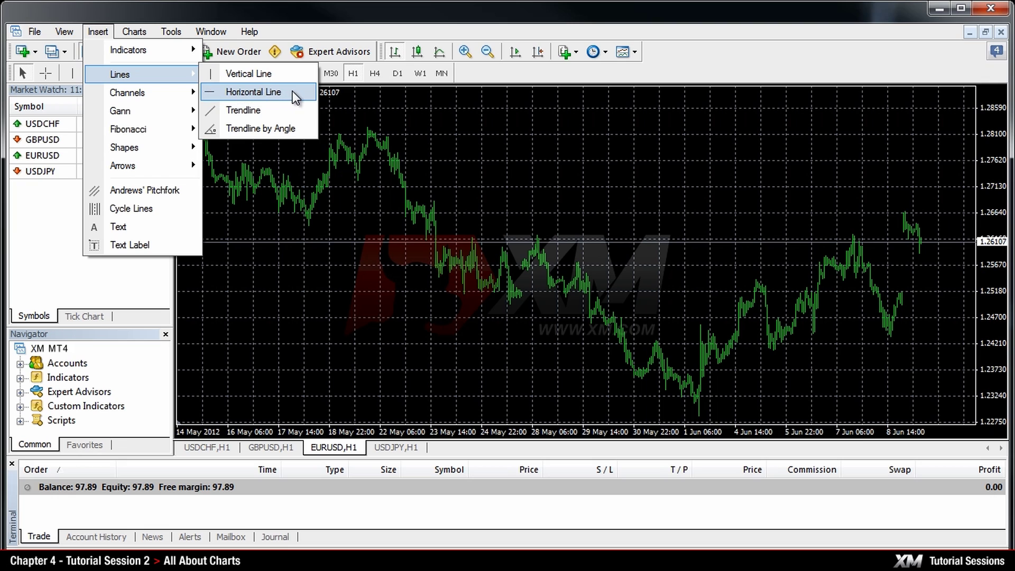
{"action": "left_click", "coordinate": [267, 93]}
{"action": "left_click_drag", "start_coordinate": [229, 210], "coordinate": [229, 240]}
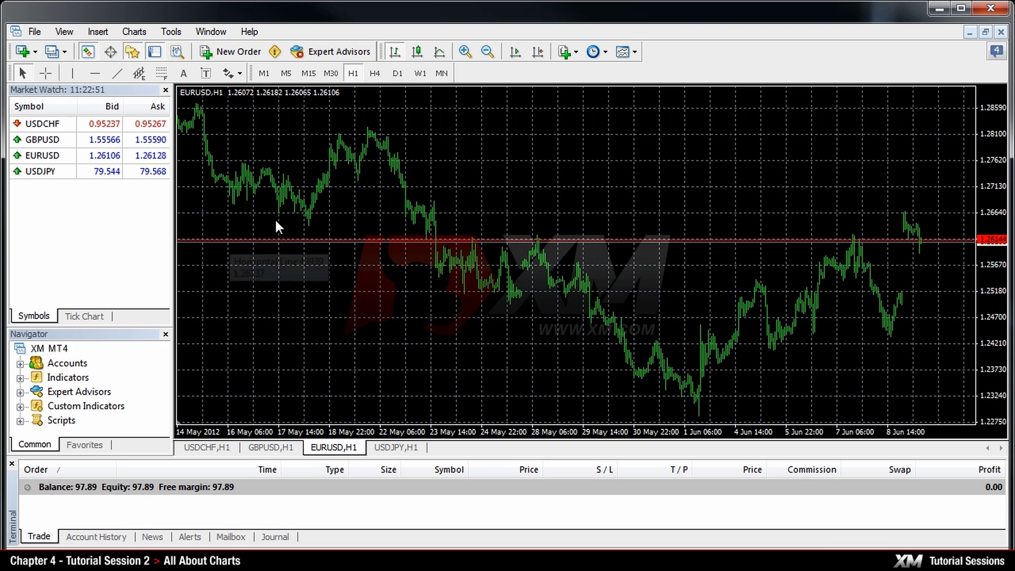
- Open the properties of Horizontal Line 43939 from the chart's Objects List
{"action": "right_click", "coordinate": [322, 124]}
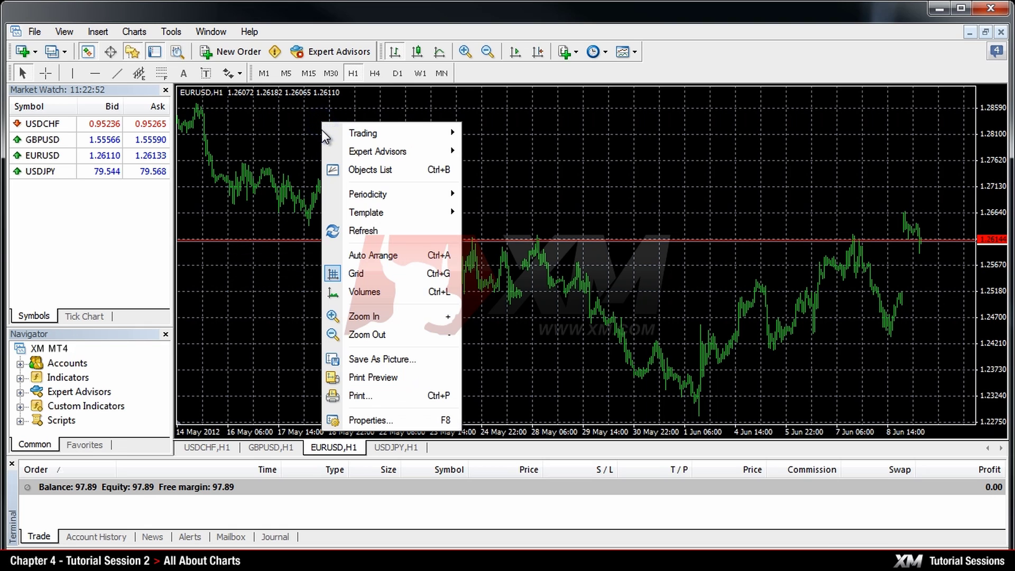
{"action": "left_click", "coordinate": [344, 168]}
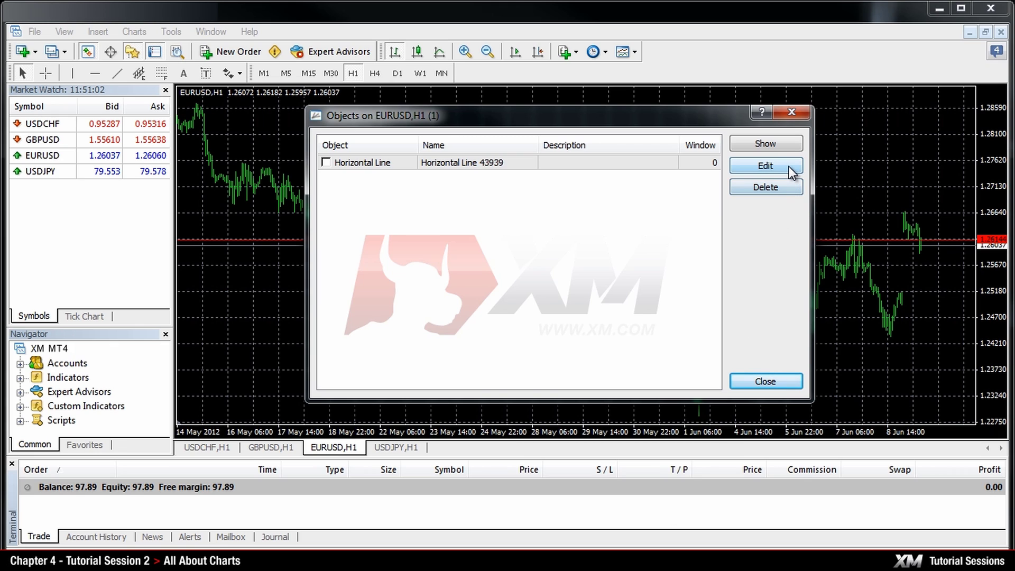
{"action": "left_click", "coordinate": [594, 163]}
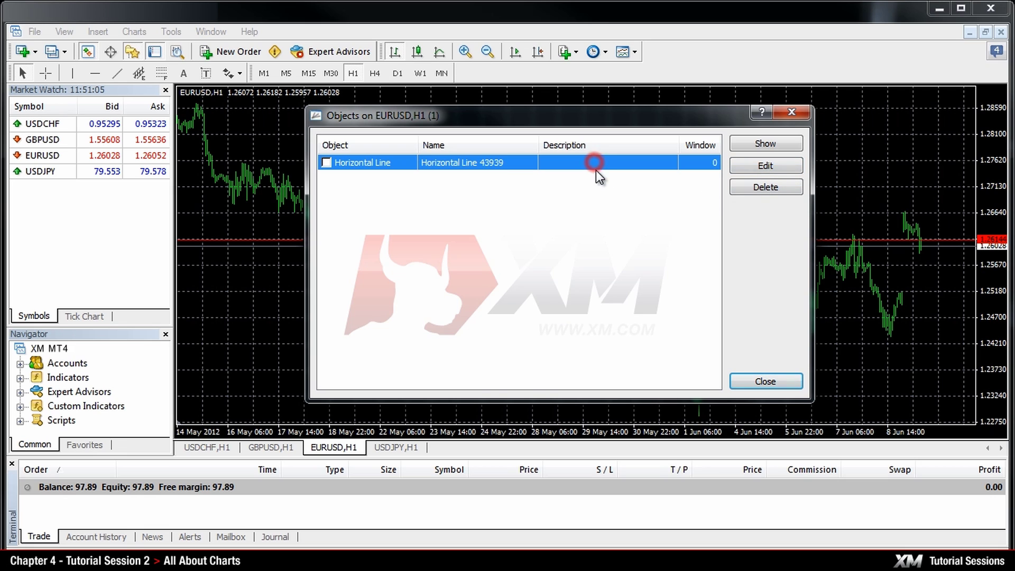
{"action": "left_click", "coordinate": [790, 174]}
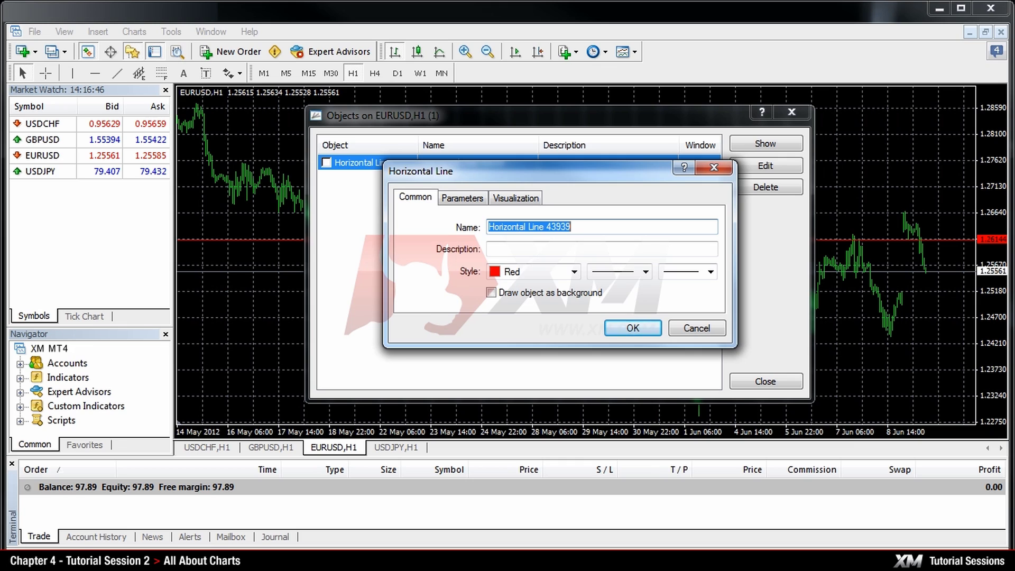
- Name the line 'custom', describe it as 'My Custom Line', and colour it Yellow
{"action": "type", "text": "custom"}
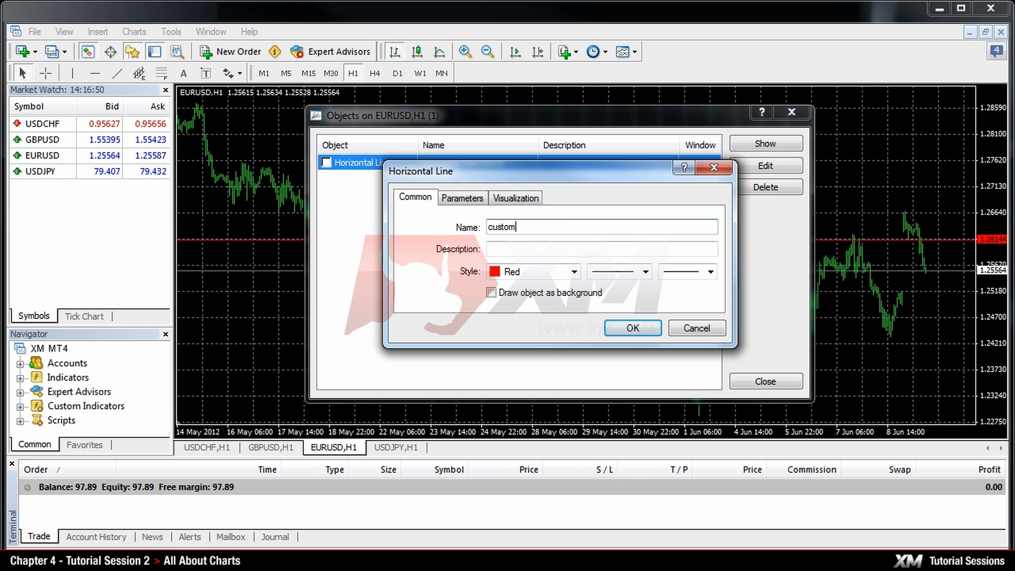
{"action": "key", "text": "Tab"}
{"action": "type", "text": "My Custom Line"}
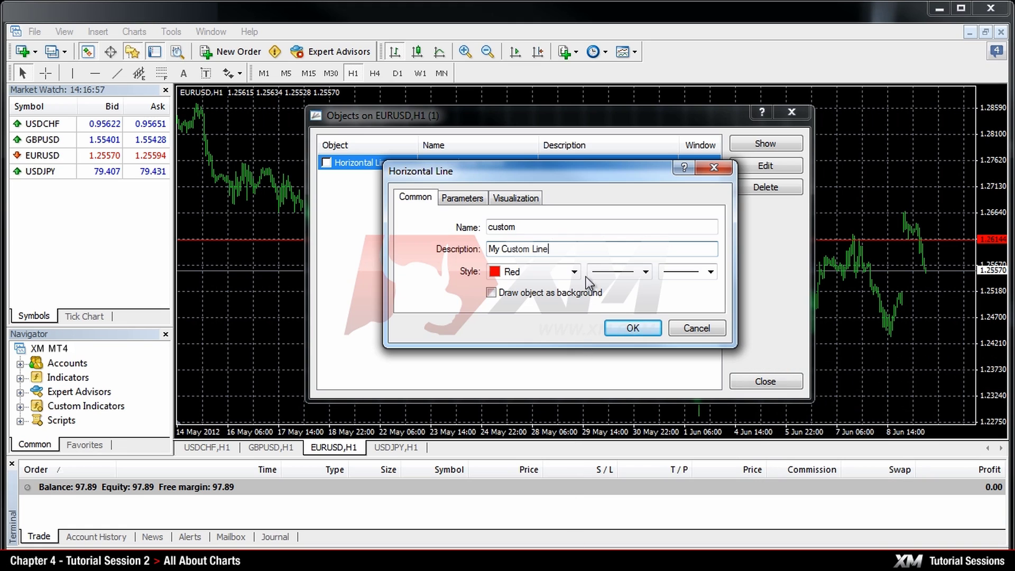
{"action": "left_click", "coordinate": [575, 272]}
{"action": "left_click", "coordinate": [636, 357]}
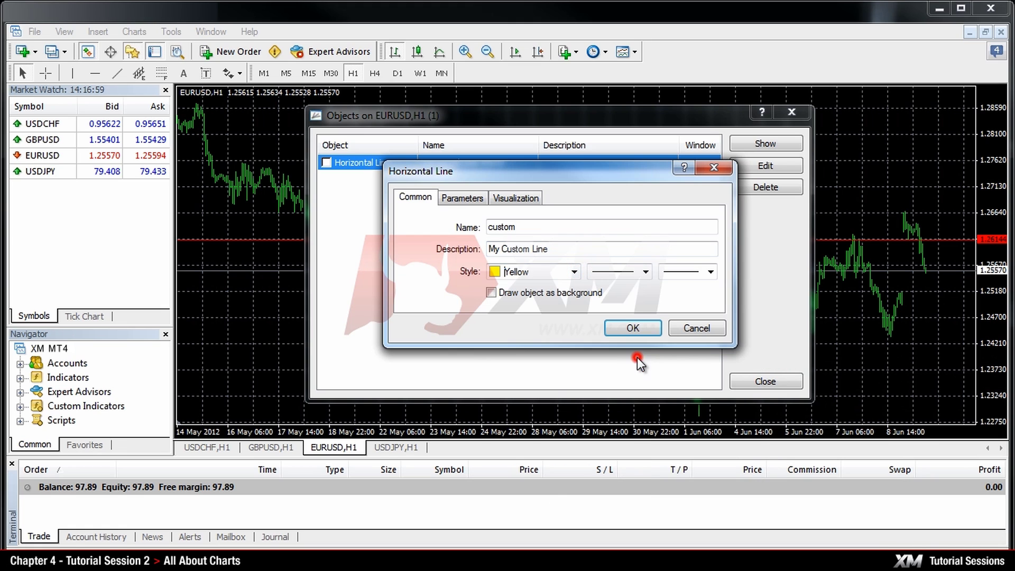
- Check the 1.26144 level and all-timeframes visibility, apply the changes, and close the Objects List
{"action": "left_click", "coordinate": [477, 204]}
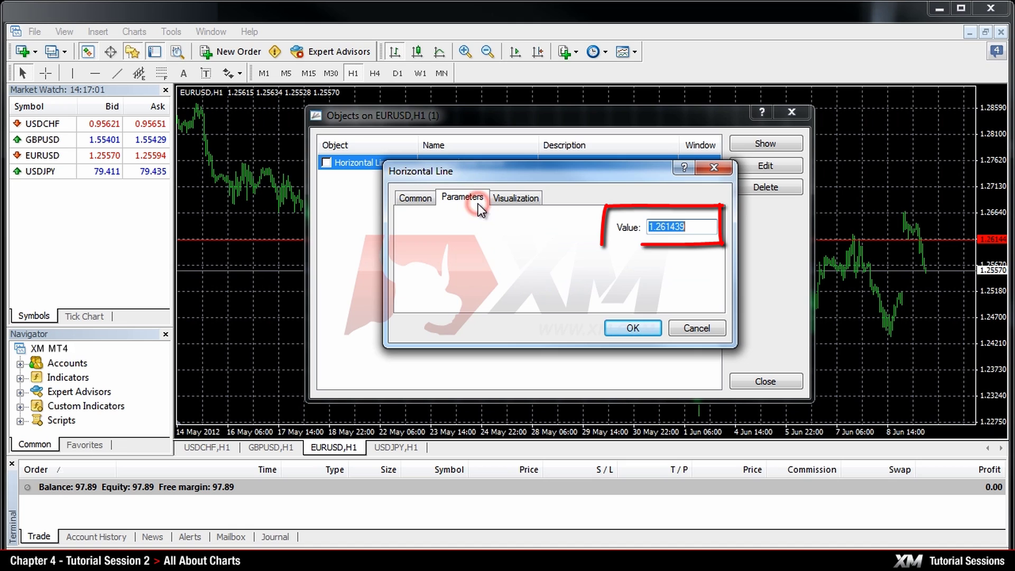
{"action": "left_click", "coordinate": [540, 201]}
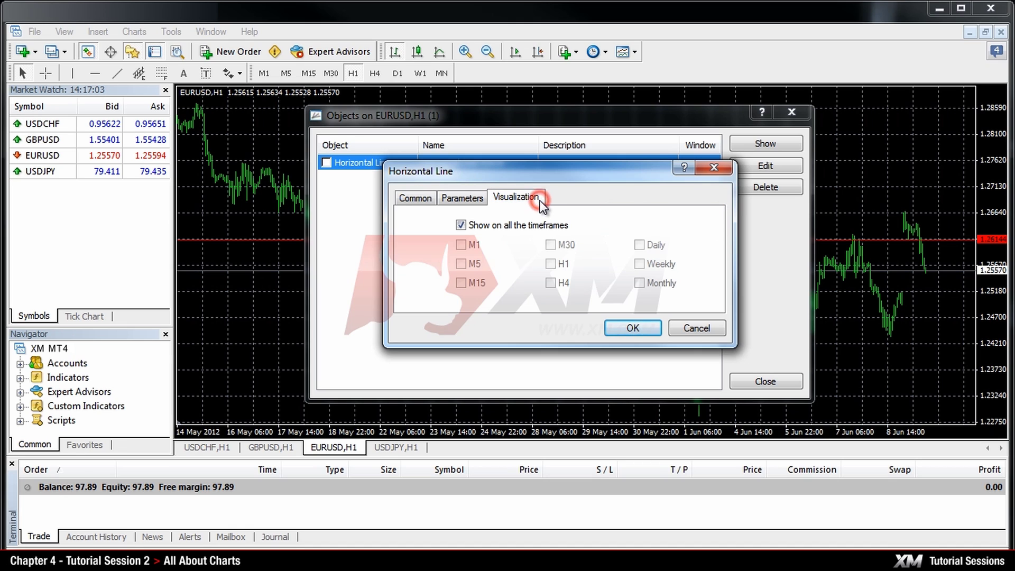
{"action": "left_click", "coordinate": [460, 226]}
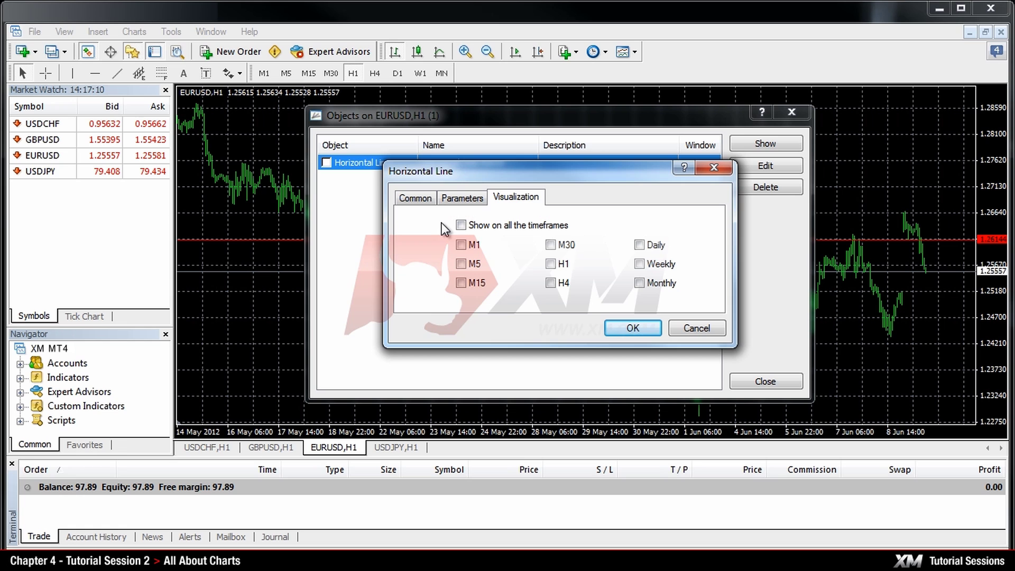
{"action": "left_click", "coordinate": [461, 225]}
{"action": "left_click", "coordinate": [630, 329]}
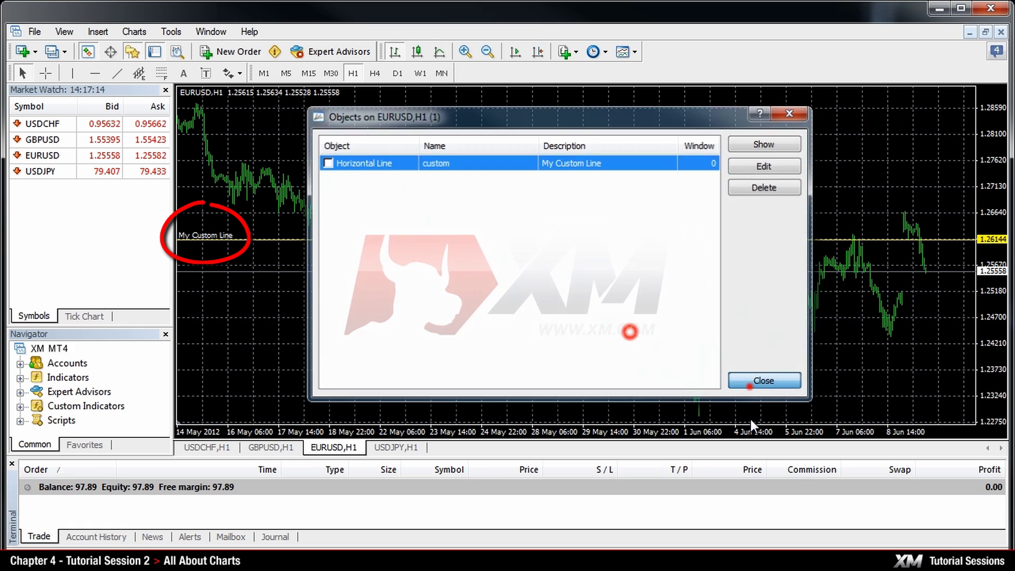
{"action": "left_click", "coordinate": [749, 385]}
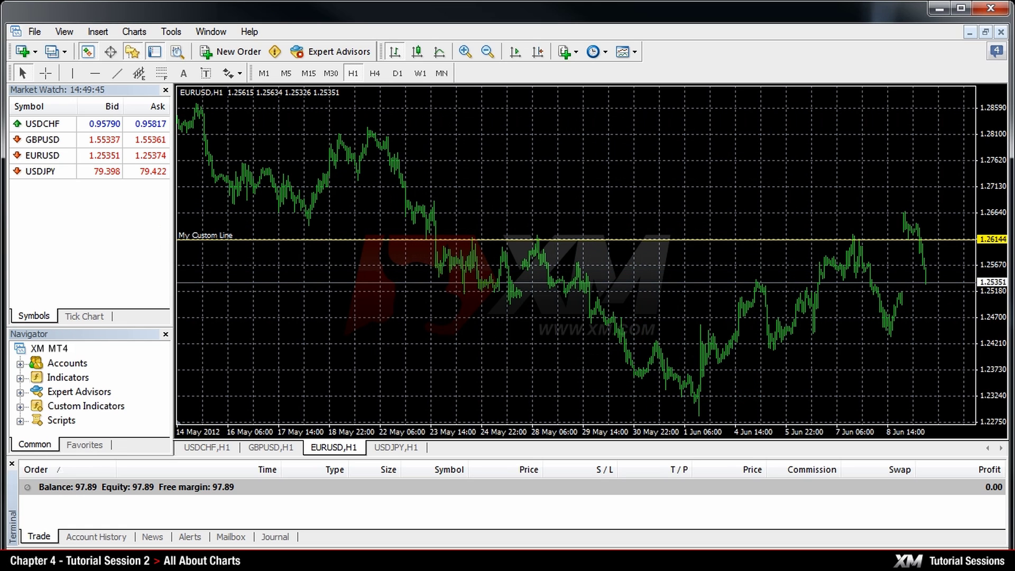
- Add the Accelerator Oscillator indicator with its default settings
{"action": "left_click", "coordinate": [90, 379]}
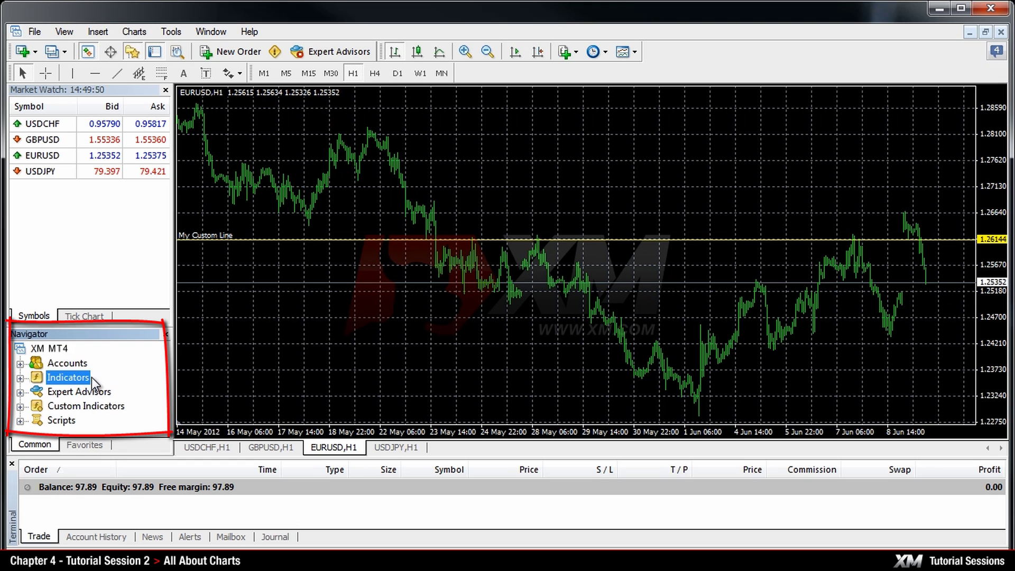
{"action": "left_click", "coordinate": [98, 31]}
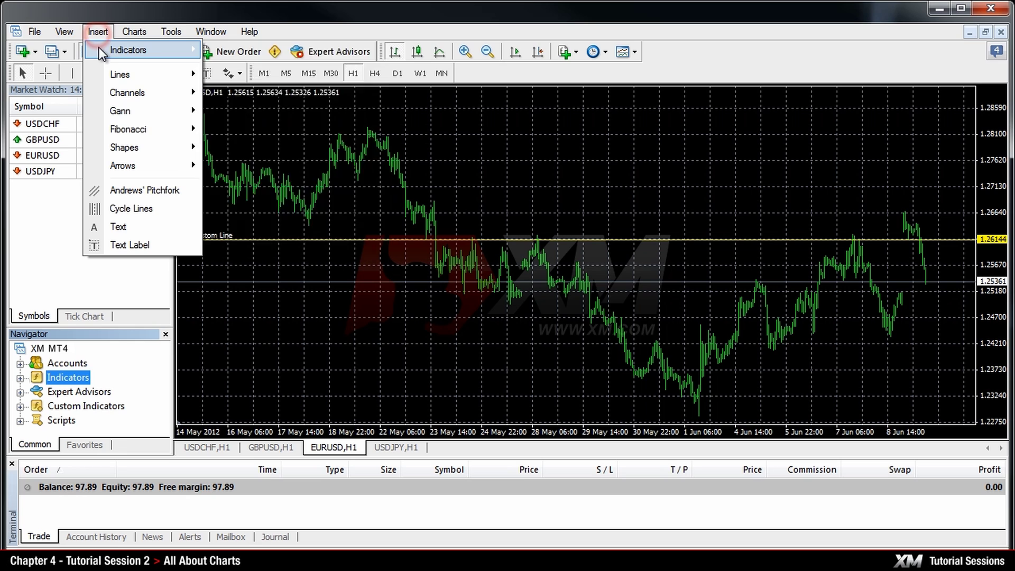
{"action": "left_click", "coordinate": [99, 48]}
{"action": "left_click", "coordinate": [233, 47]}
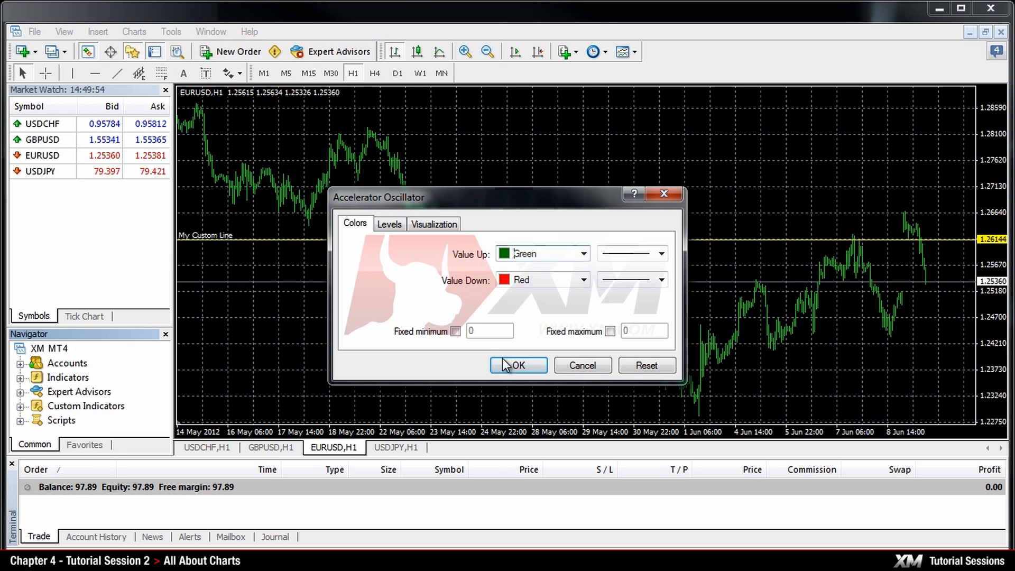
{"action": "left_click", "coordinate": [505, 361]}
- Review the Accelerator Oscillator's settings in the Indicators List, keep them unchanged, and close the list
{"action": "right_click", "coordinate": [229, 103]}
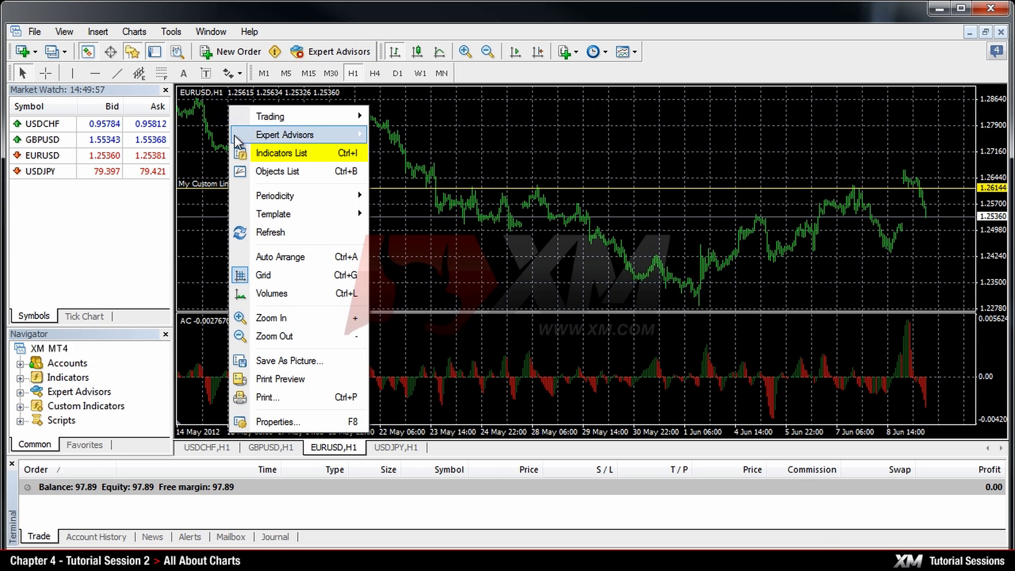
{"action": "left_click", "coordinate": [236, 153]}
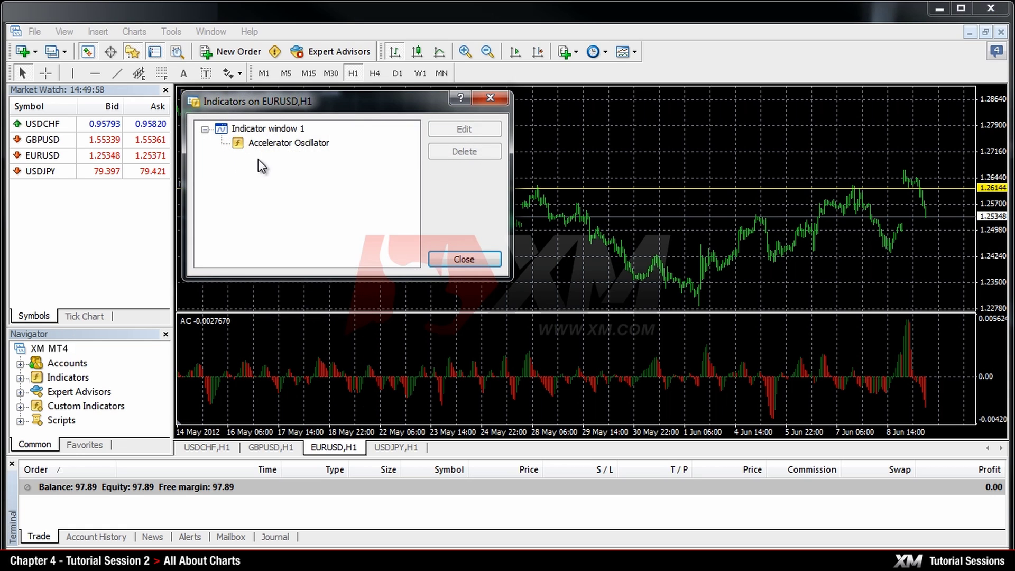
{"action": "left_click", "coordinate": [320, 146]}
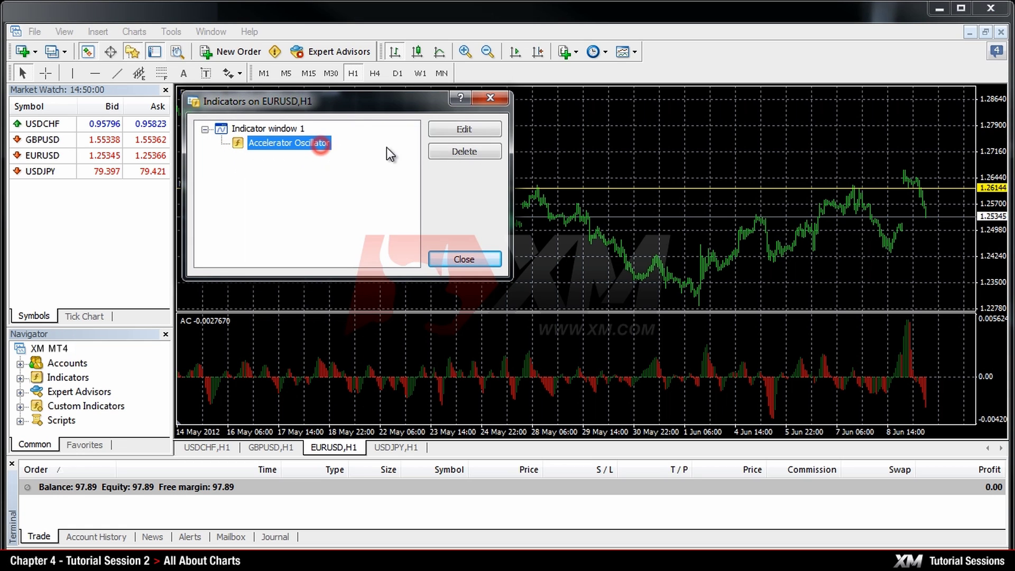
{"action": "left_click", "coordinate": [479, 132]}
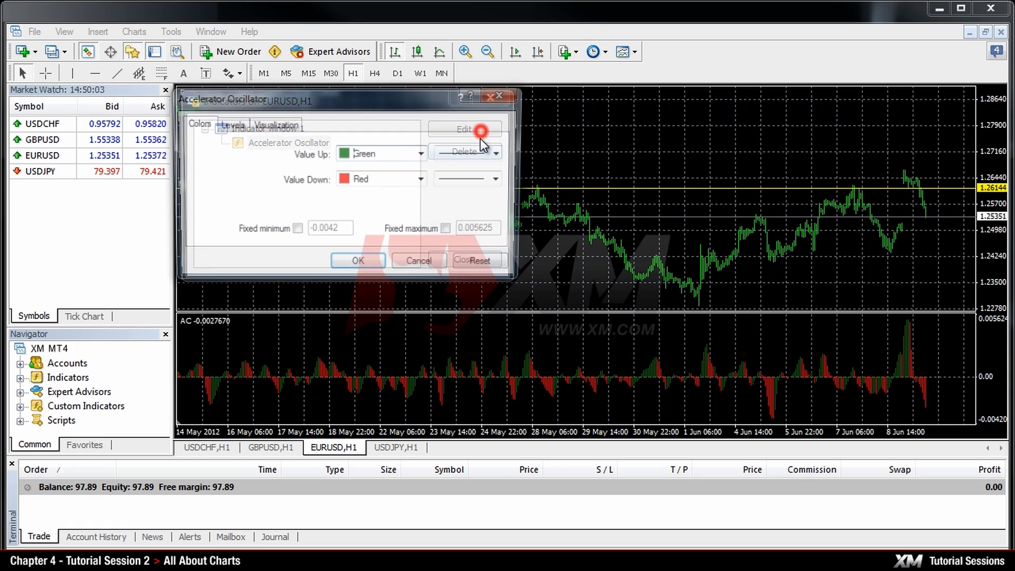
{"action": "left_click", "coordinate": [349, 264]}
{"action": "left_click", "coordinate": [437, 260]}
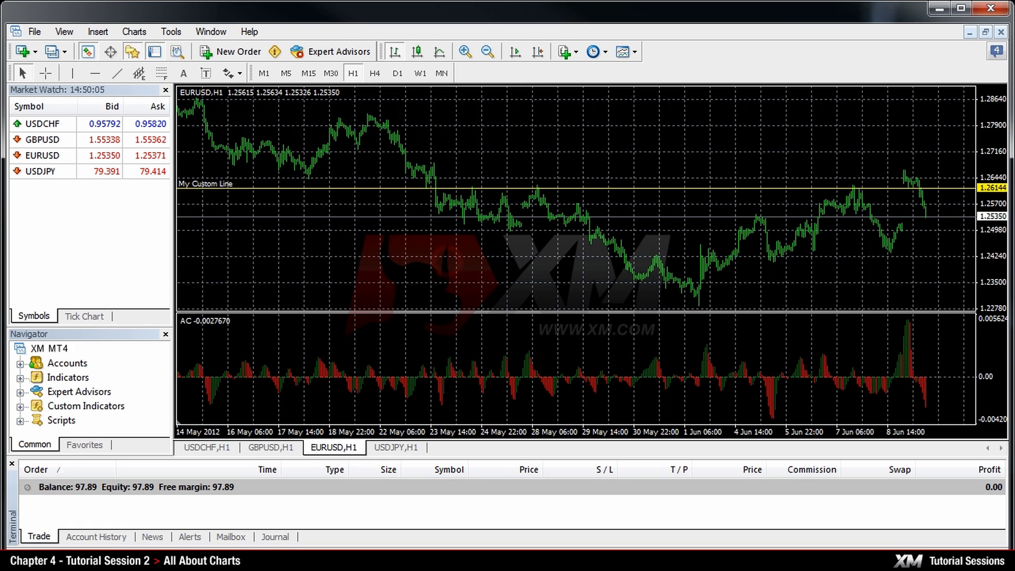